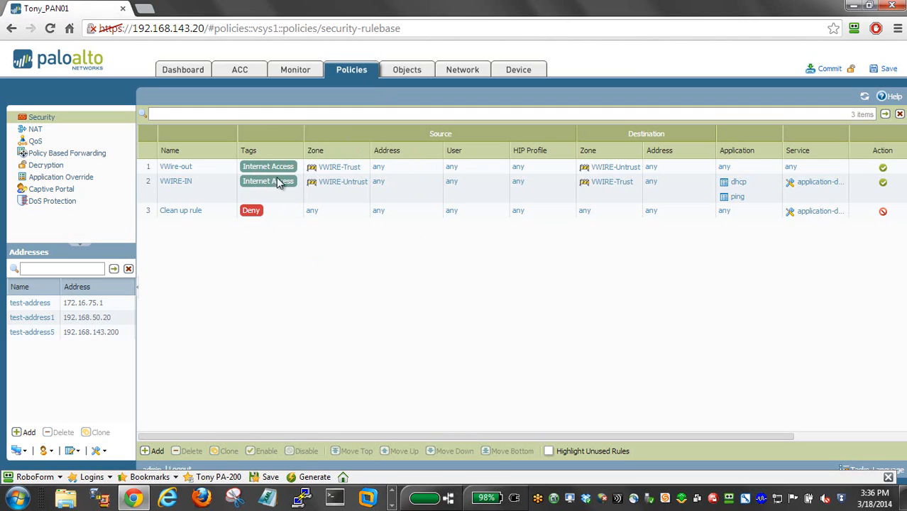
- Filter the security rules by the text "internet access", and clear the filter again
click(215, 115)
click(885, 114)
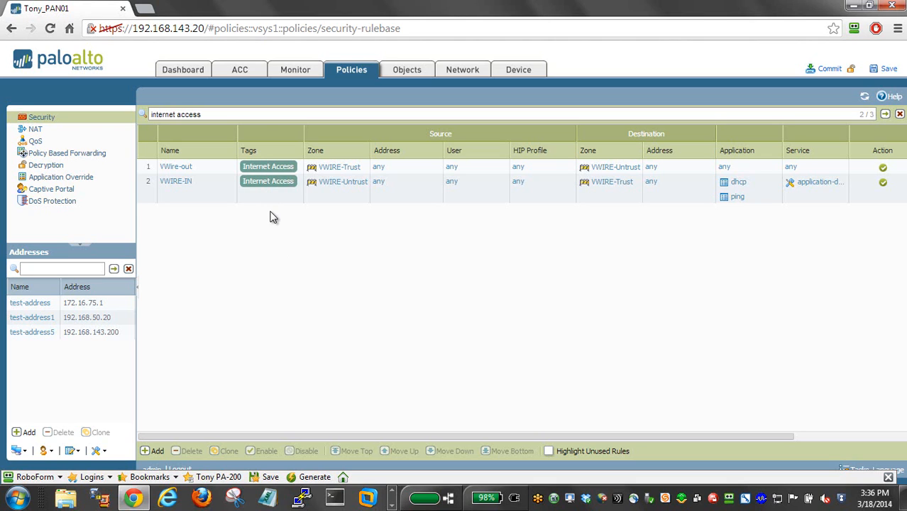
click(900, 114)
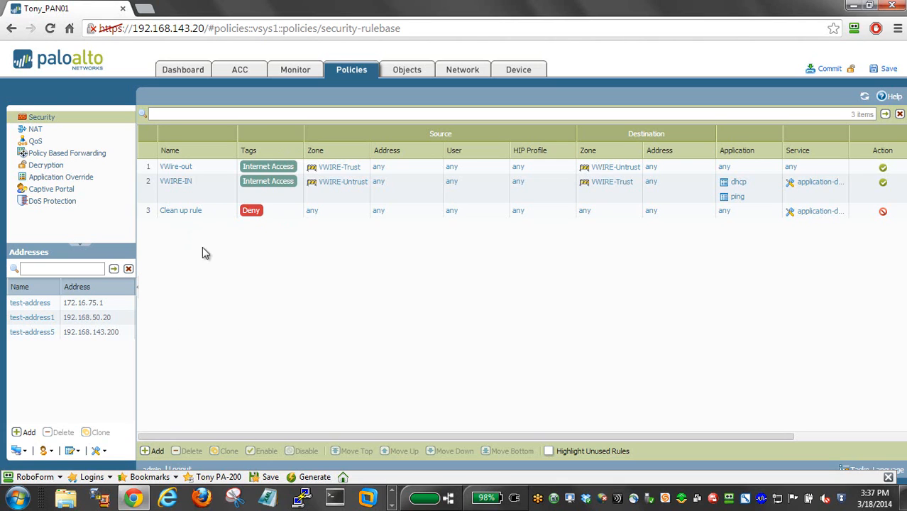
- Start a new security policy rule below the Clean up rule and give it the new tag "email access"
click(203, 210)
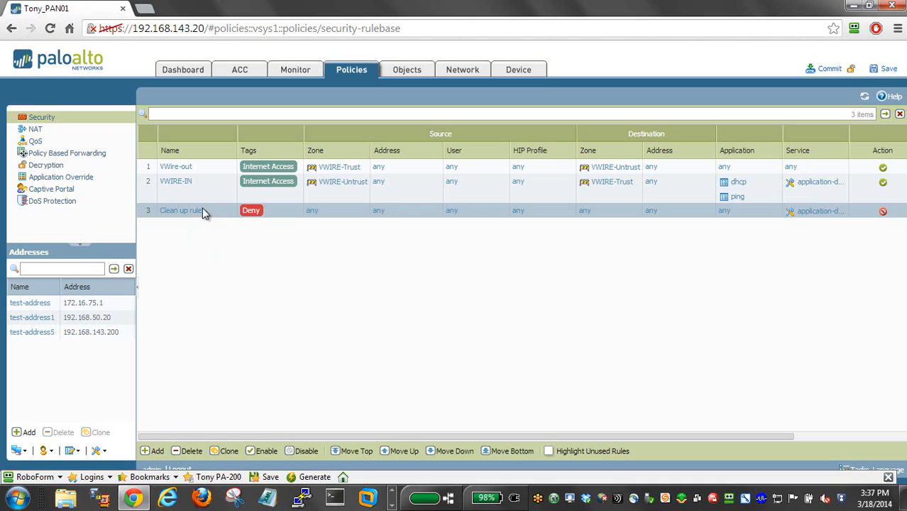
click(157, 452)
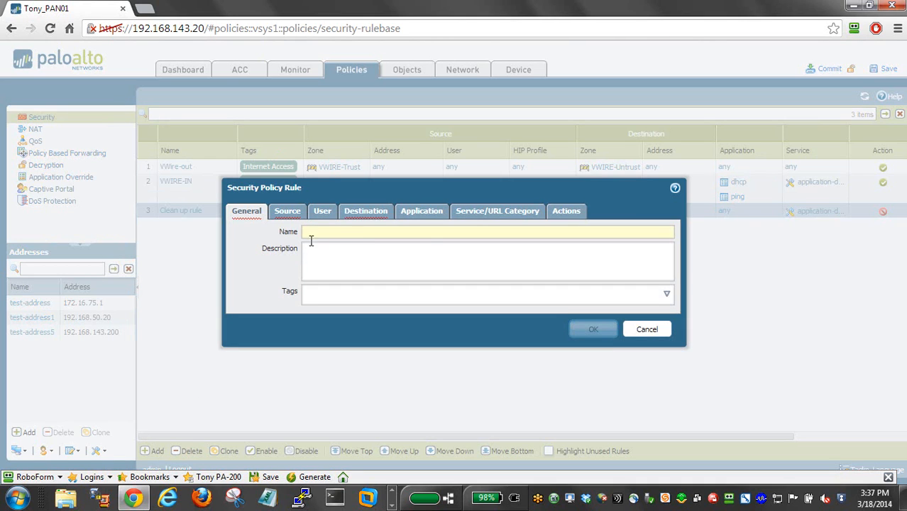
click(347, 298)
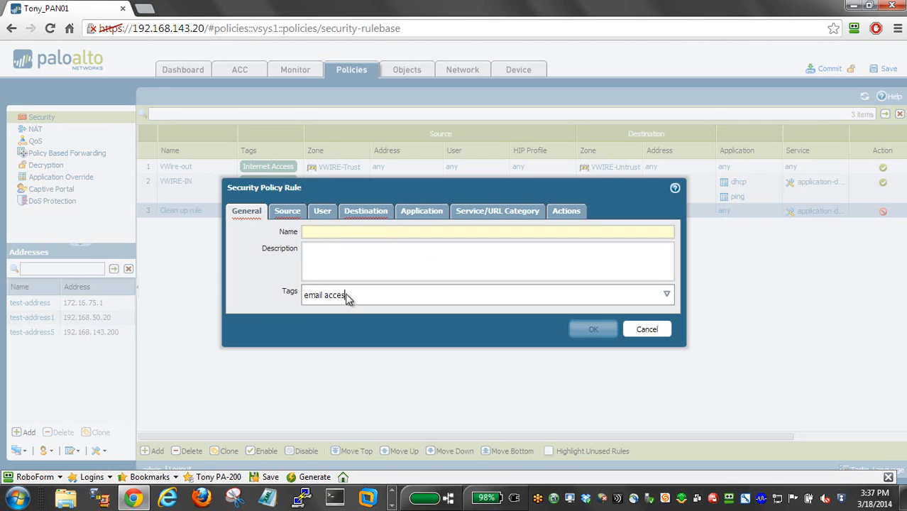
text(email access)
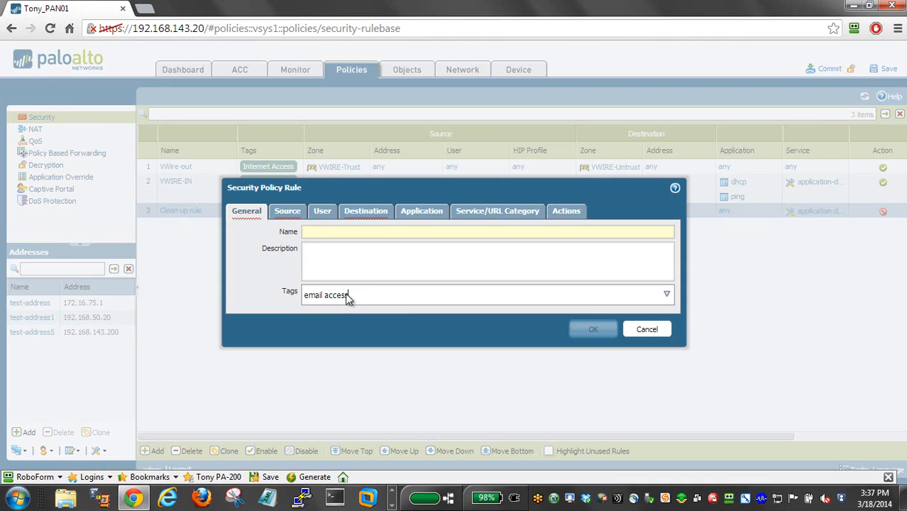
- Set both the source zone and the destination zone of the new rule to any
click(285, 214)
click(240, 235)
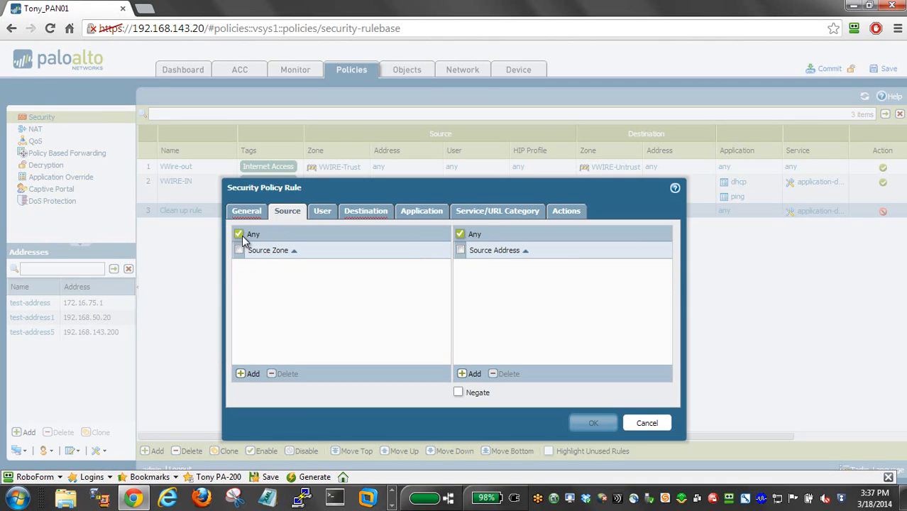
click(358, 212)
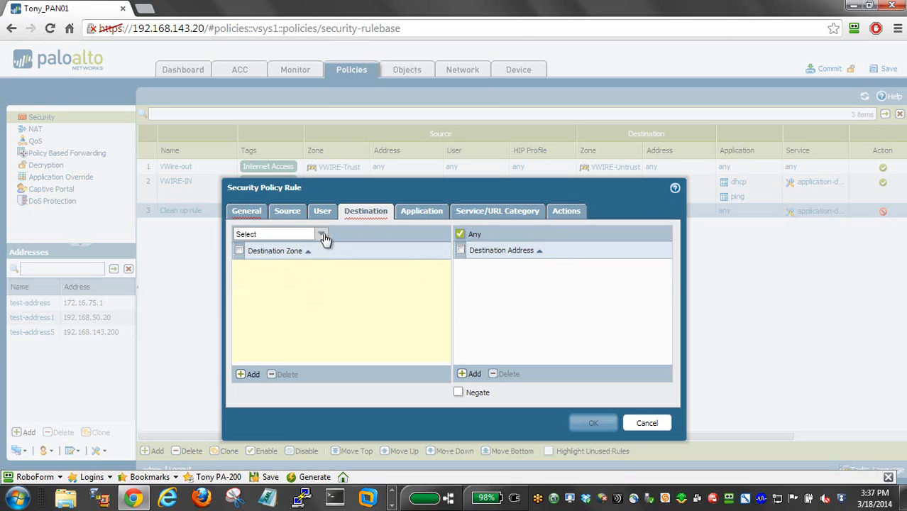
click(321, 234)
click(245, 261)
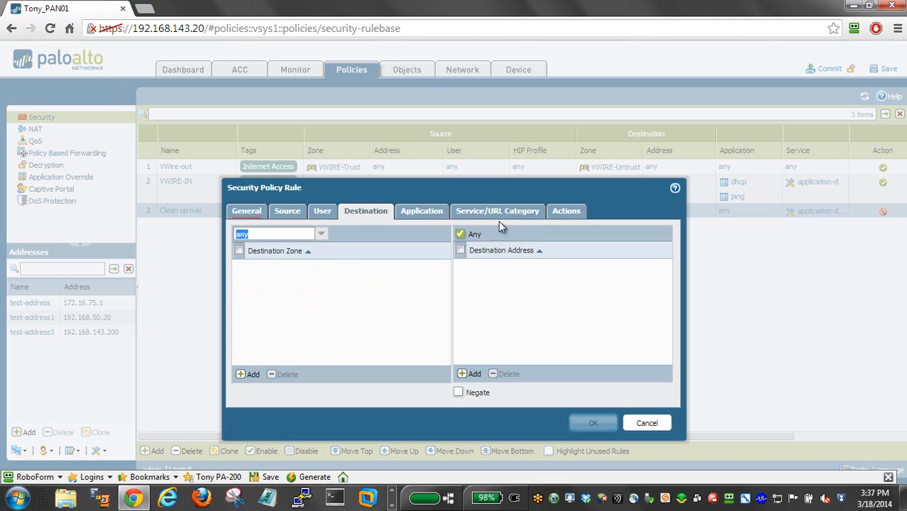
click(402, 305)
- Name the new security policy rule "email policy"
click(246, 211)
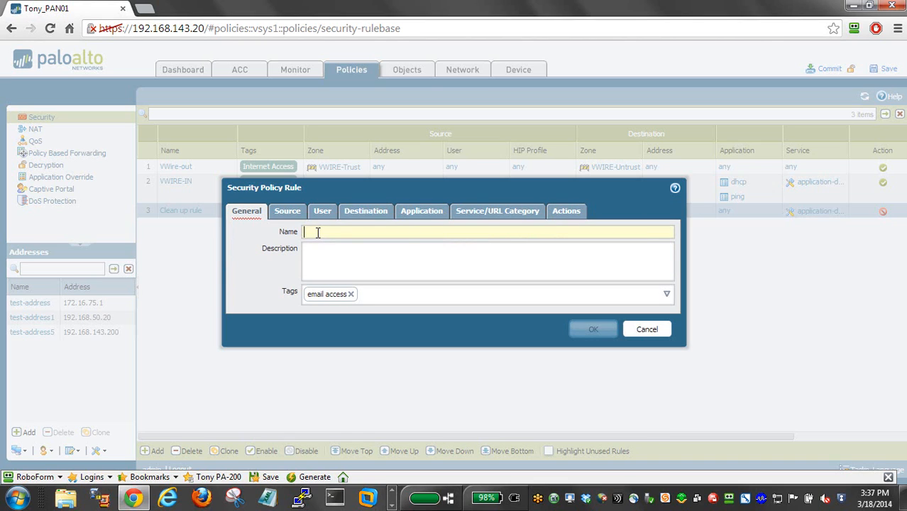
click(317, 232)
text(email policy)
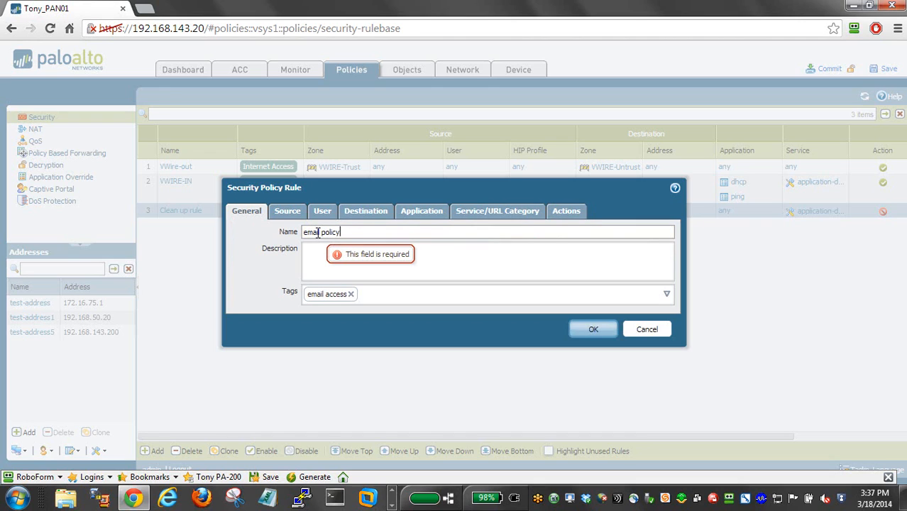
- Add smtp as the application of the email policy rule and save the rule
click(421, 210)
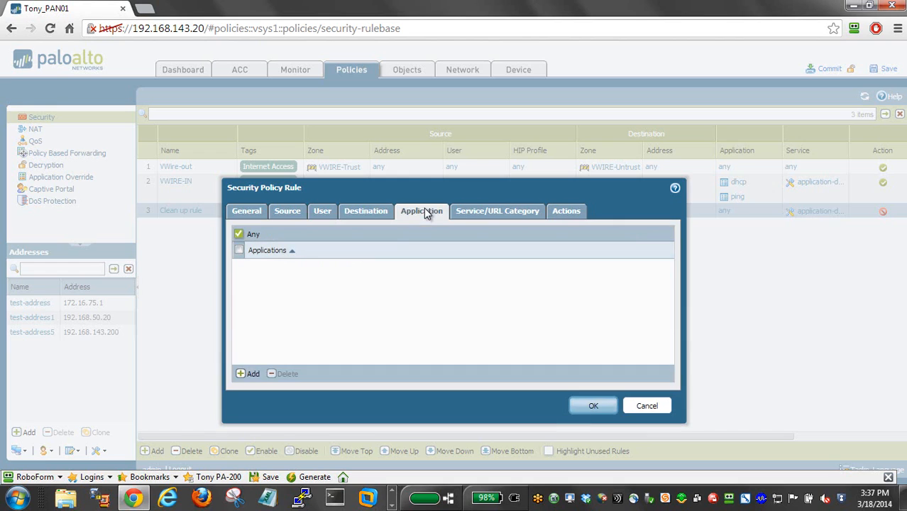
click(245, 374)
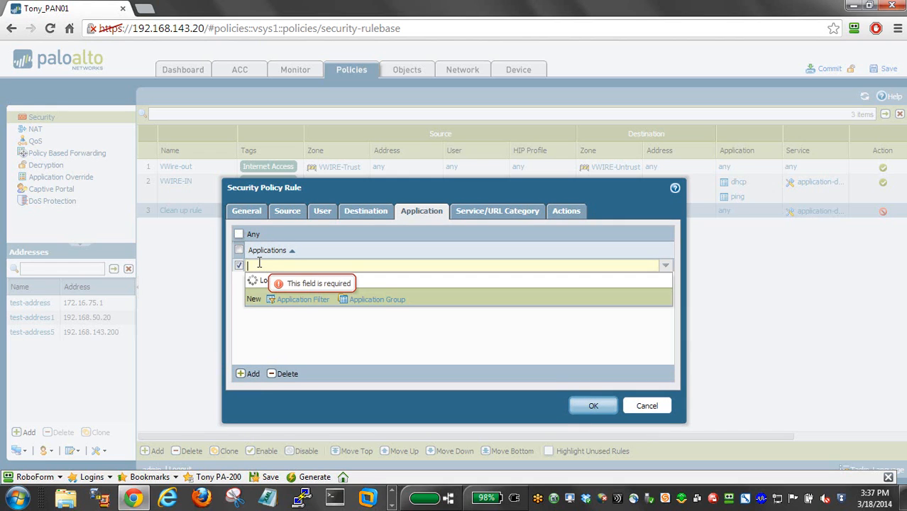
text(smtp)
double_click(259, 264)
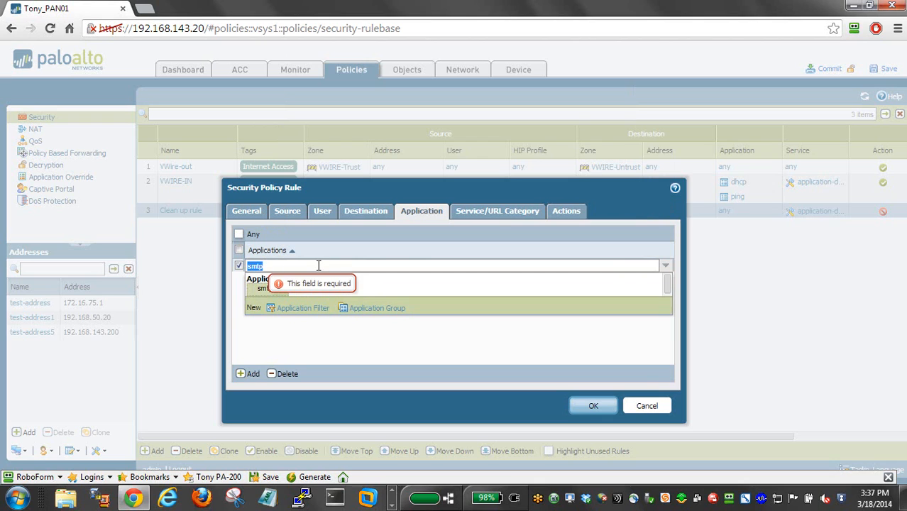
click(263, 288)
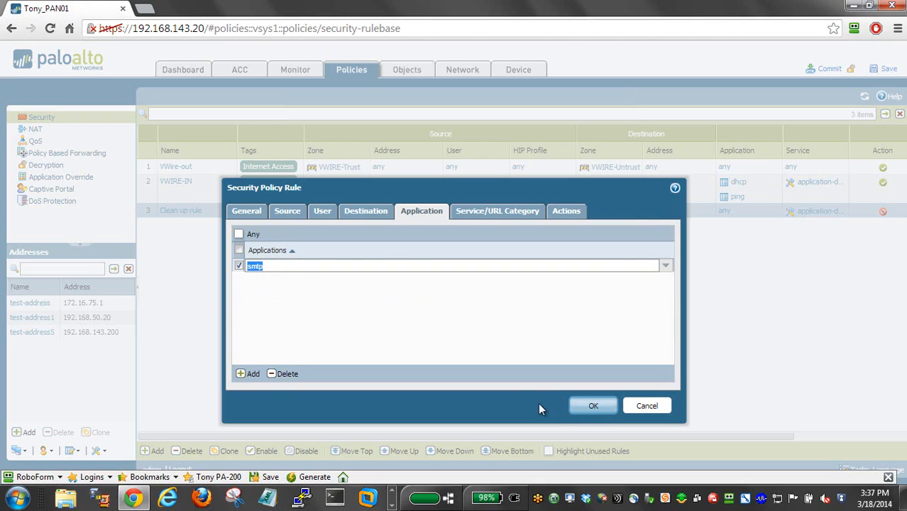
click(589, 410)
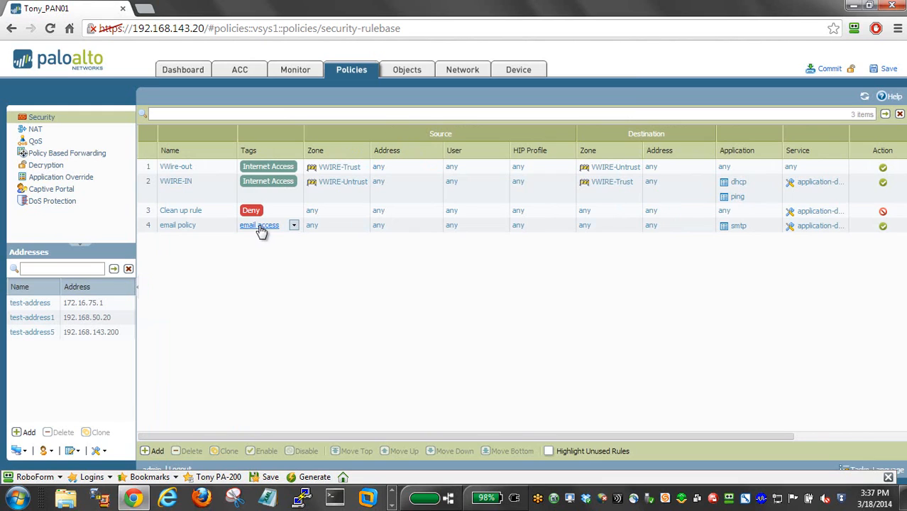
- Open the list of tag objects
click(408, 71)
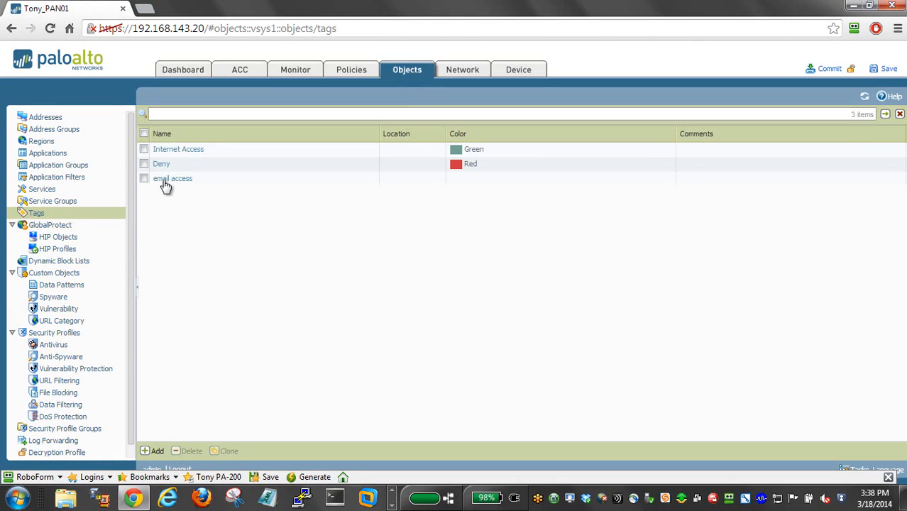
click(152, 451)
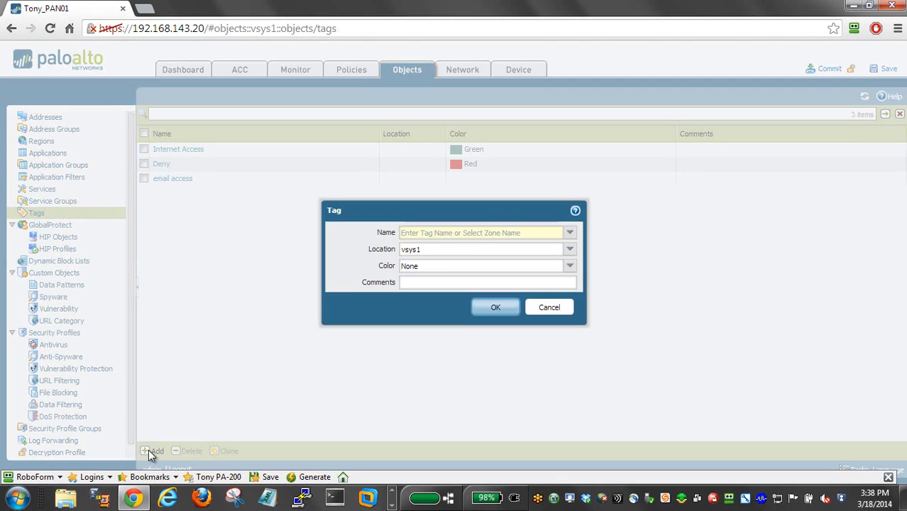
click(418, 230)
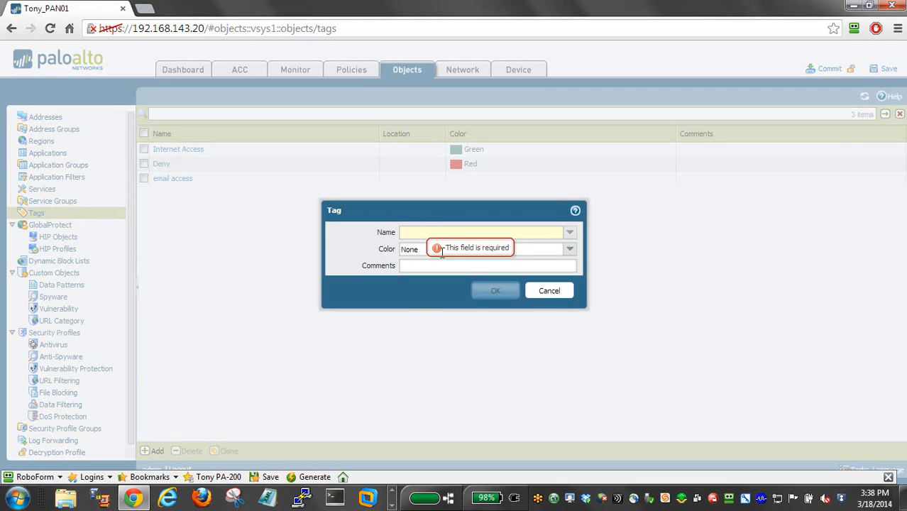
click(548, 291)
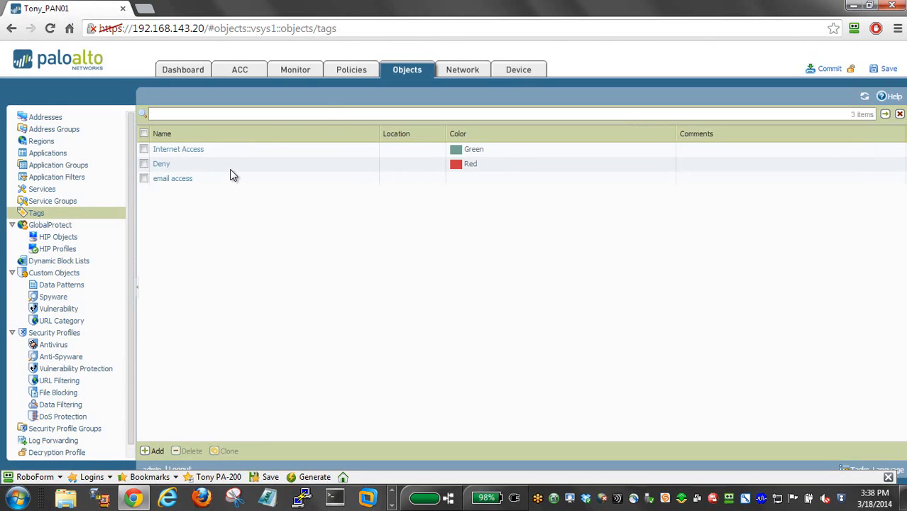
- Set the color of the email access tag to Orange and return to the security policy rules
click(171, 179)
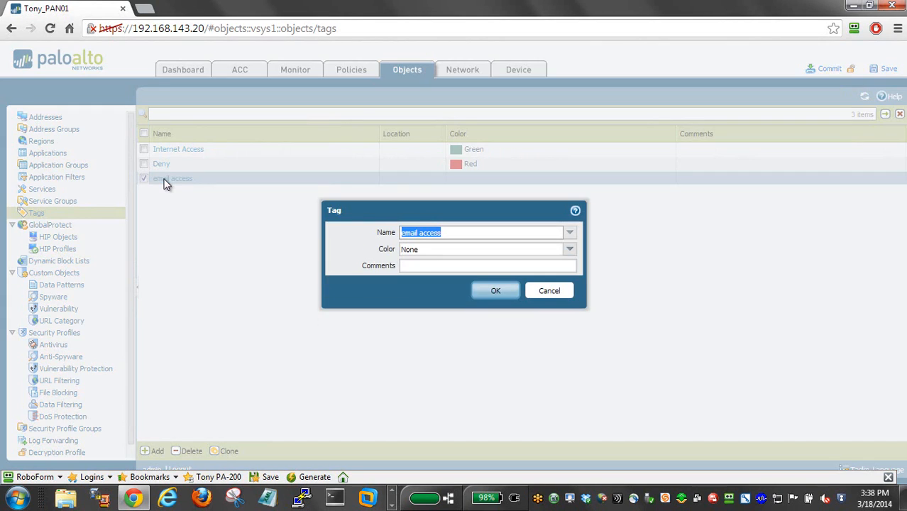
click(568, 250)
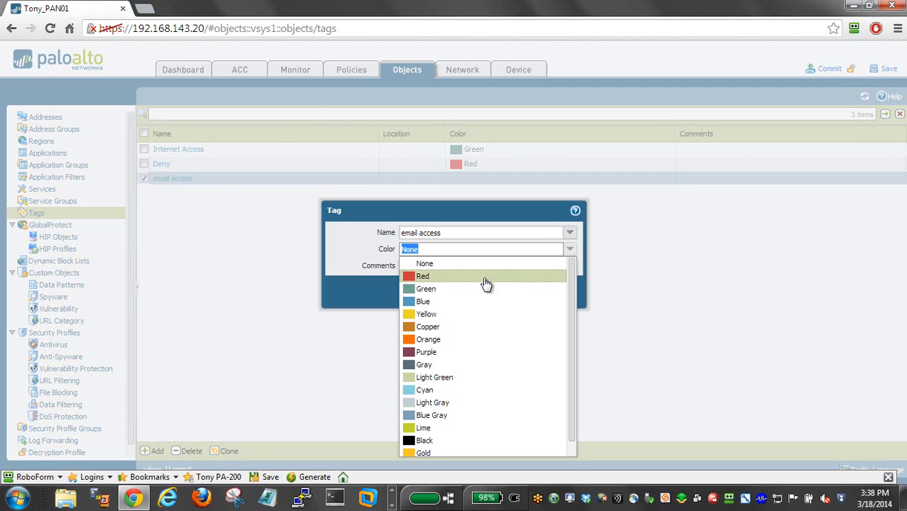
click(410, 341)
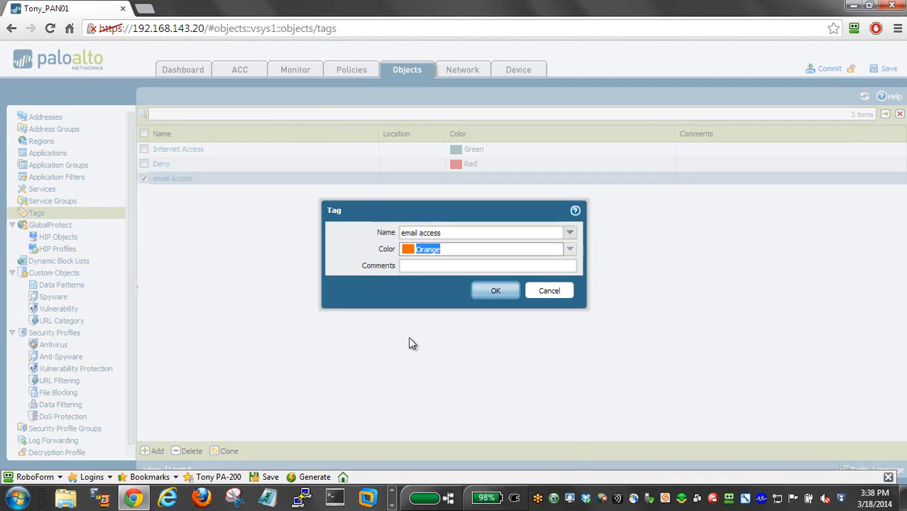
click(496, 291)
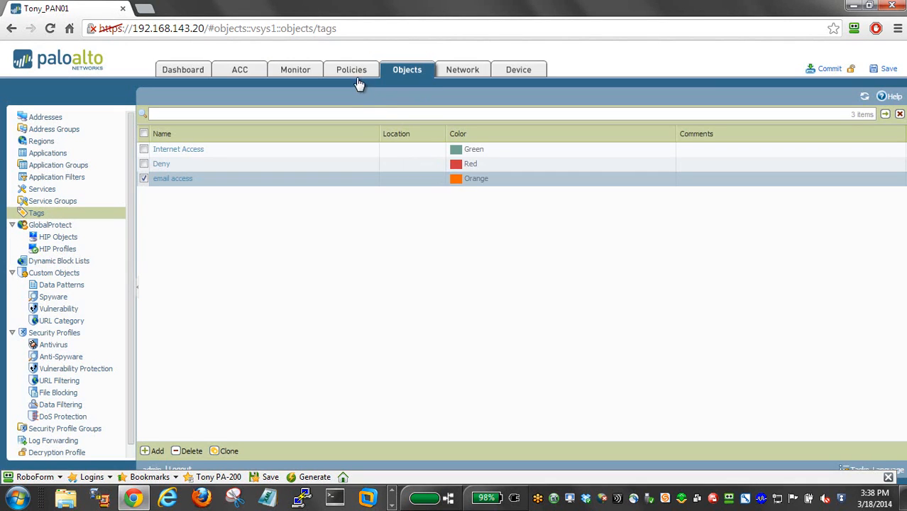
click(348, 69)
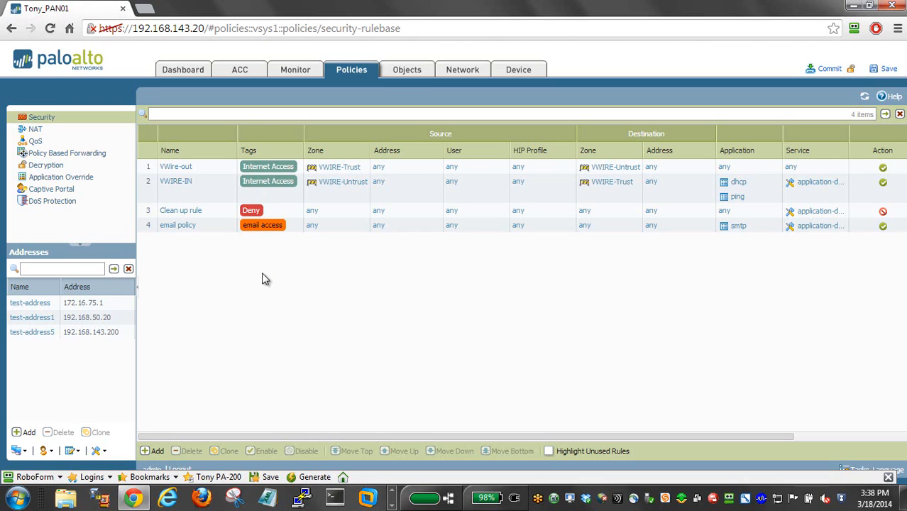
click(146, 193)
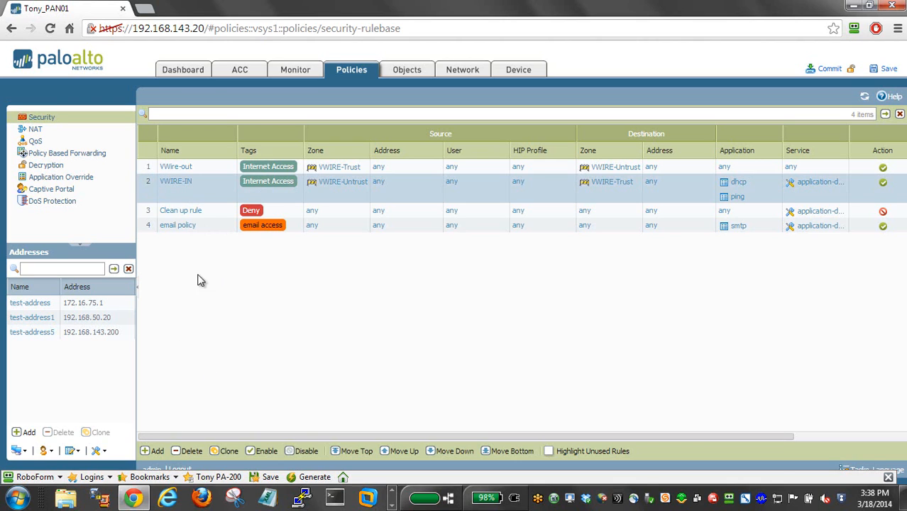
click(212, 227)
click(158, 450)
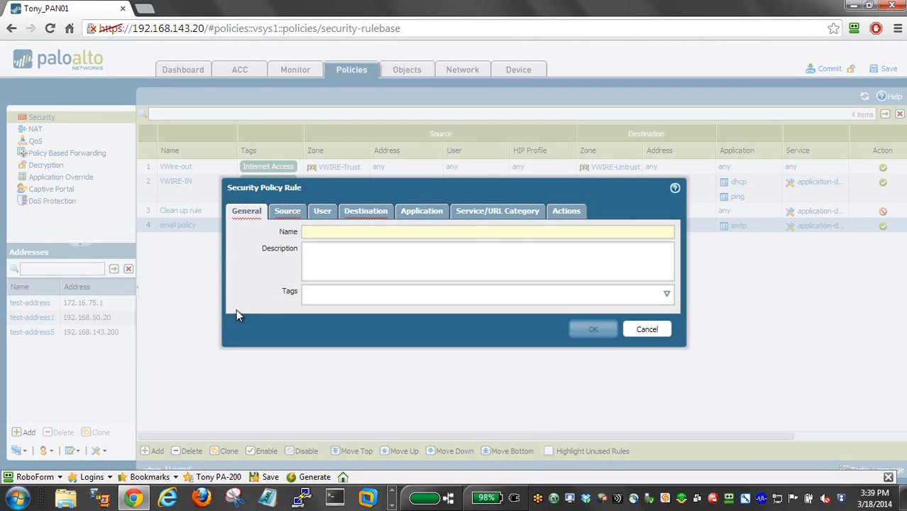
click(644, 331)
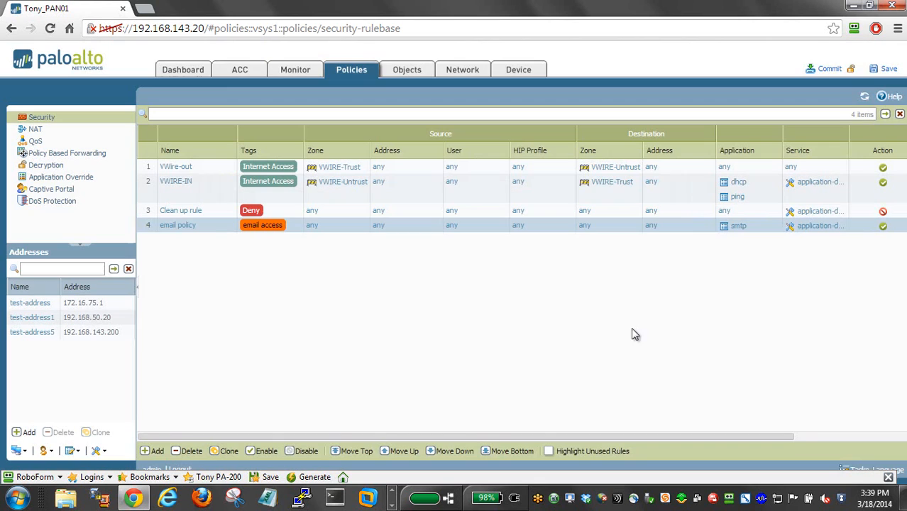
click(151, 198)
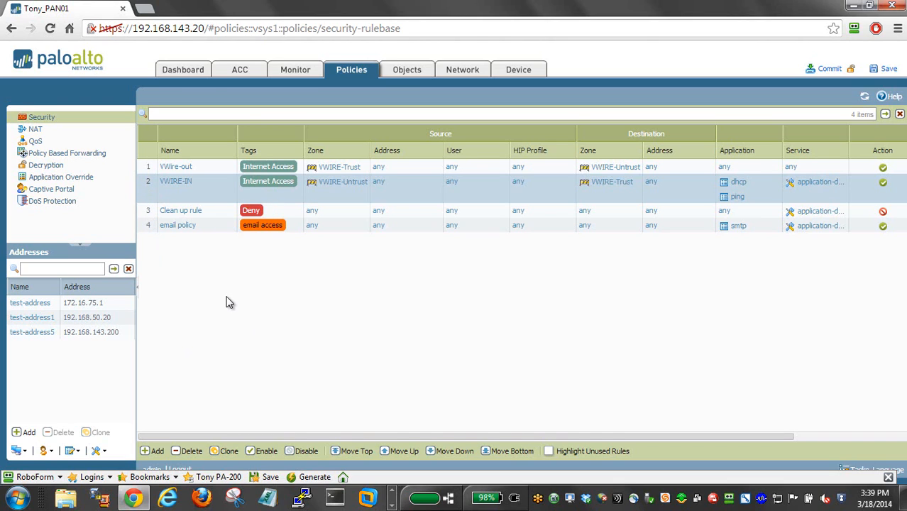
- Switch to the PowerPoint slide show
key(alt+Tab)
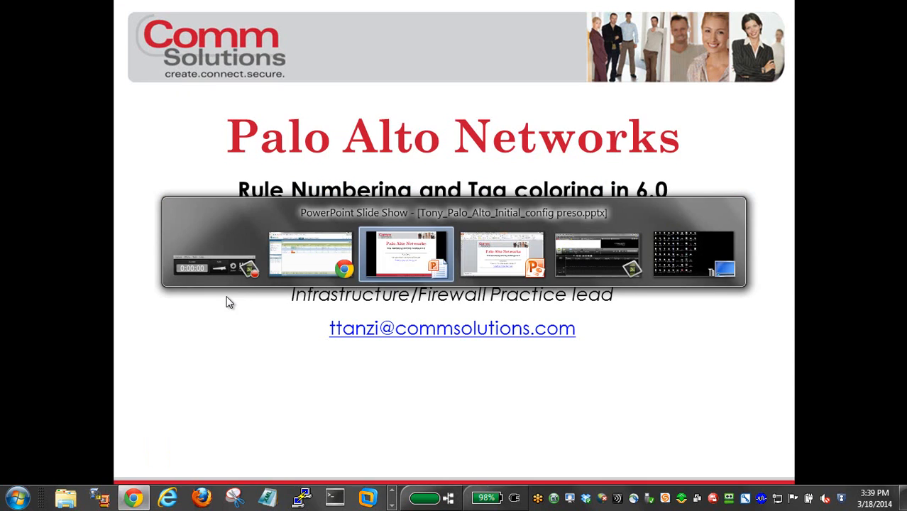